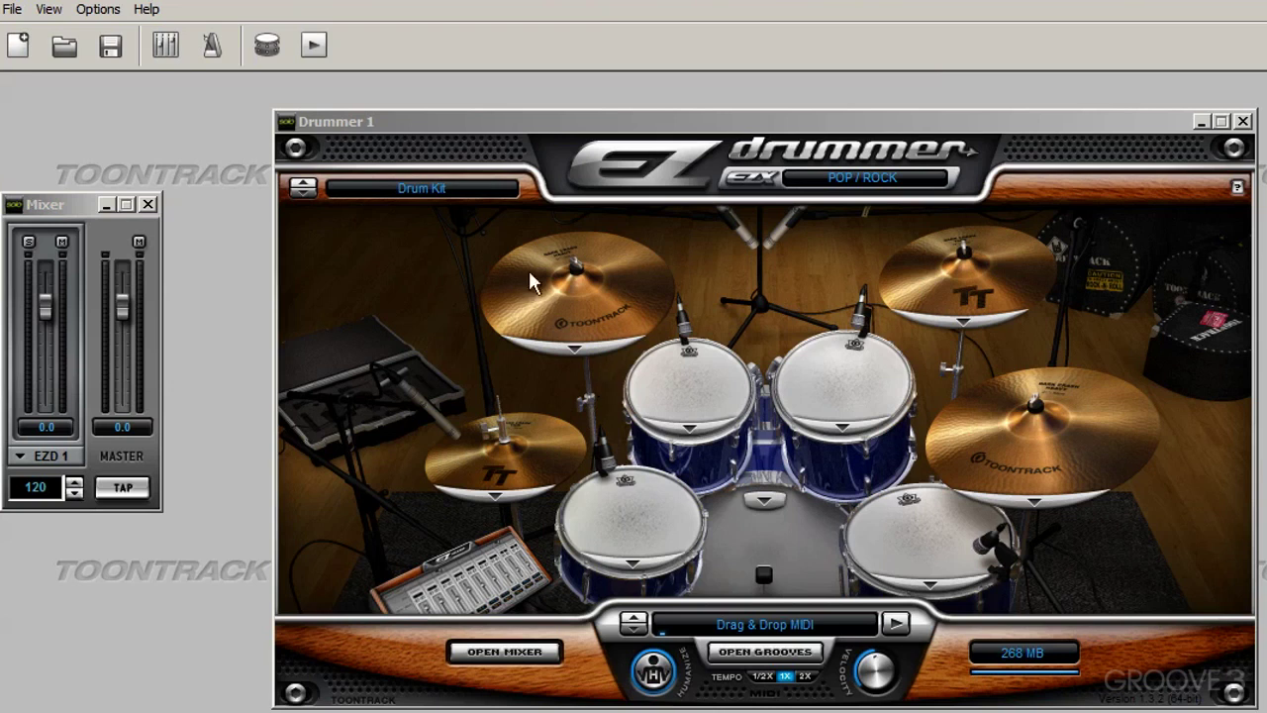
# Show the Pop/Rock kit's mix presets: Default, Tight, Ambient and Basic.
pyautogui.click(434, 189)
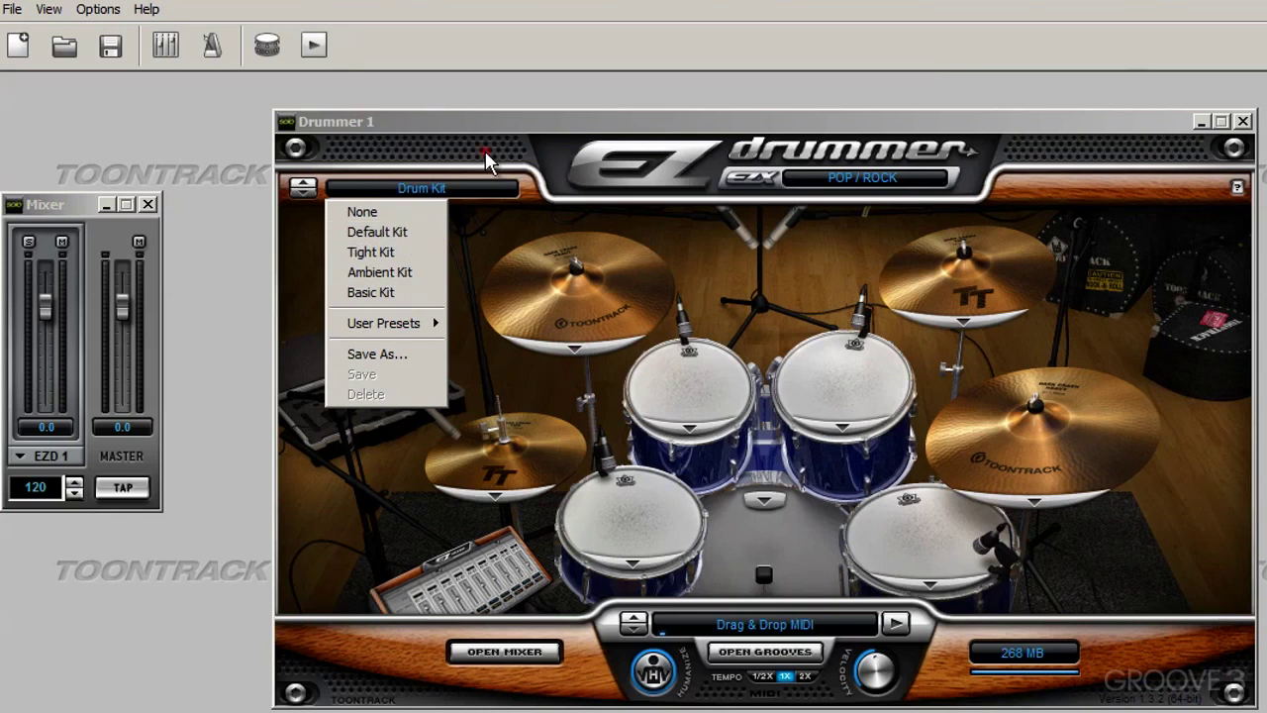
# Play the snare, load the Tight Kit preset, and play the snare again to compare.
pyautogui.click(491, 178)
pyautogui.click(634, 544)
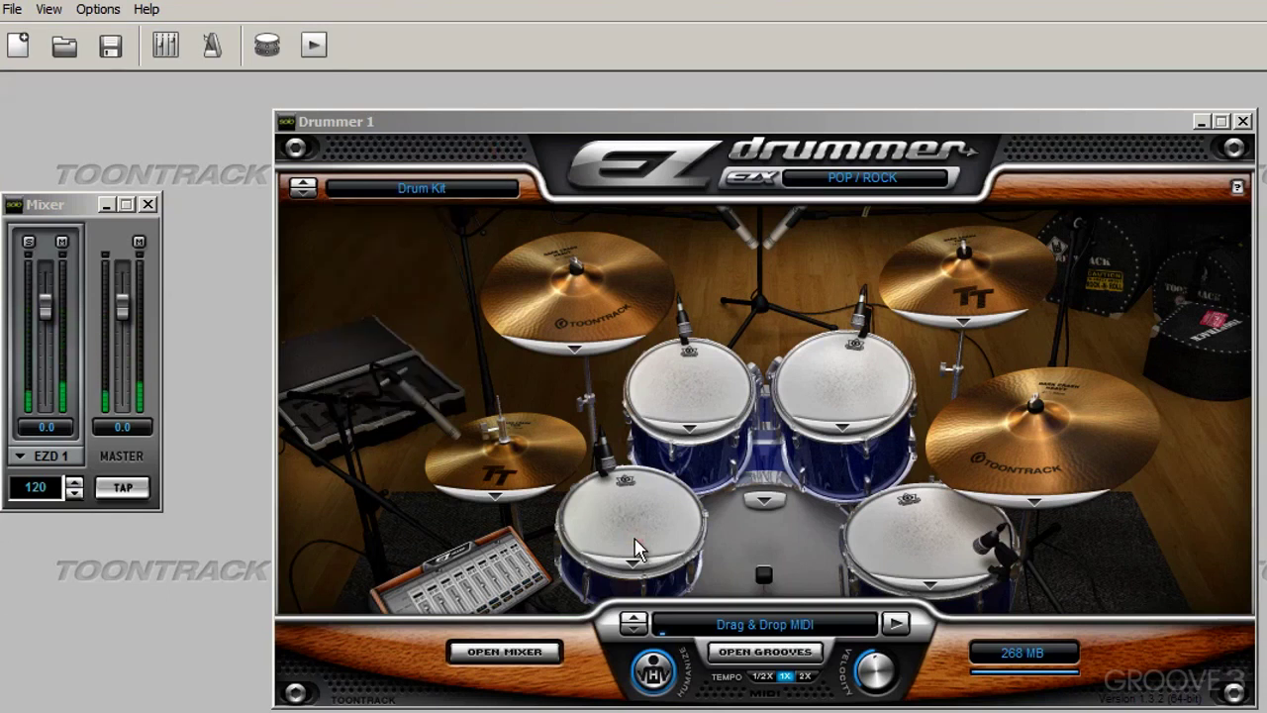
pyautogui.click(431, 190)
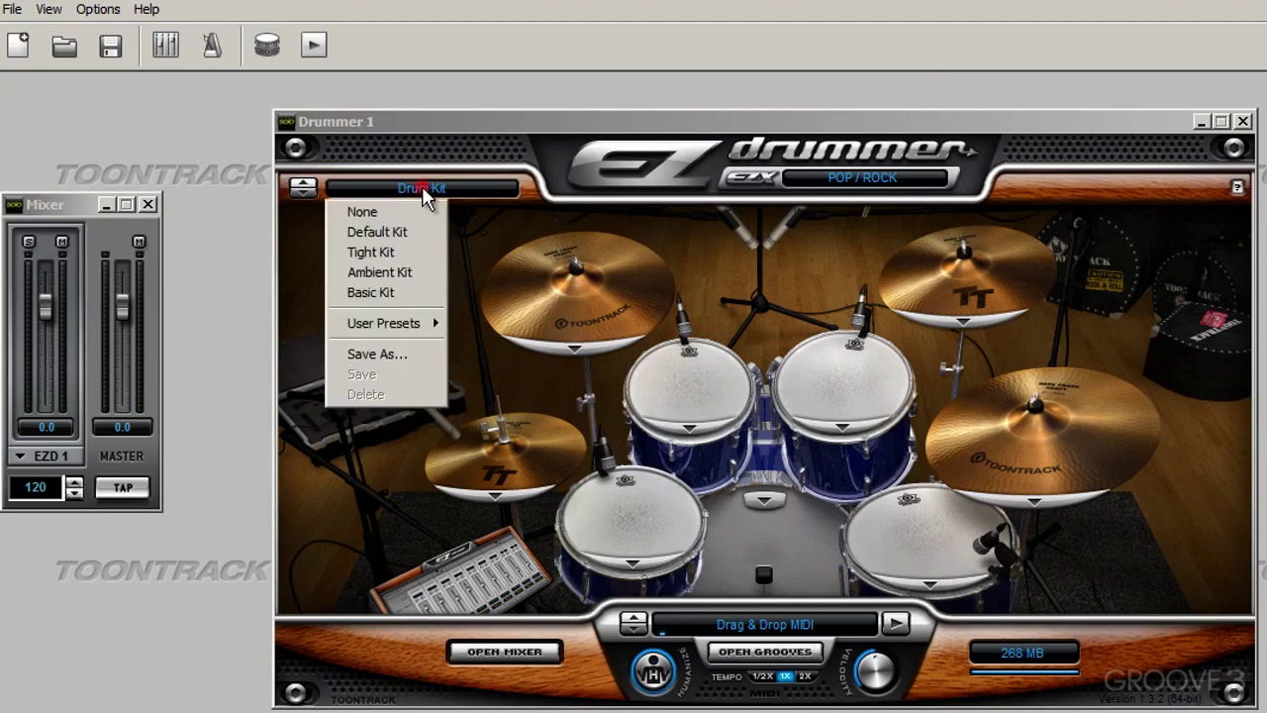
pyautogui.click(397, 254)
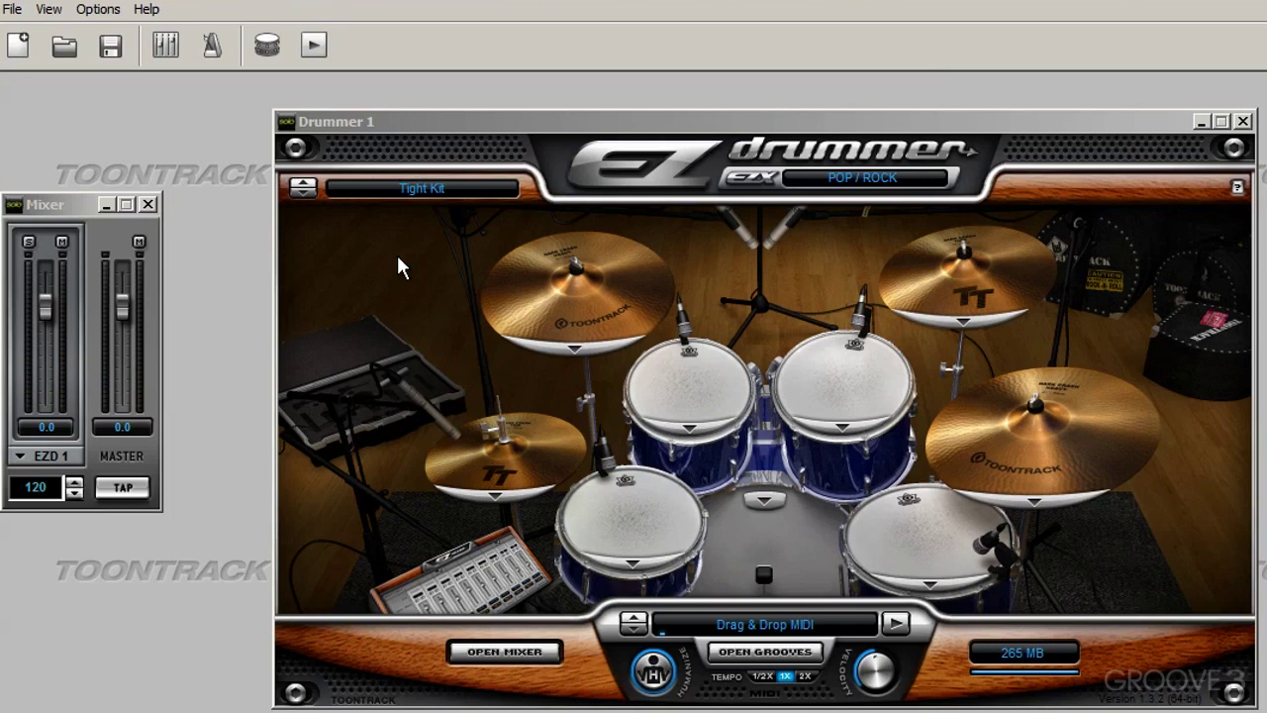
pyautogui.click(639, 547)
pyautogui.click(420, 188)
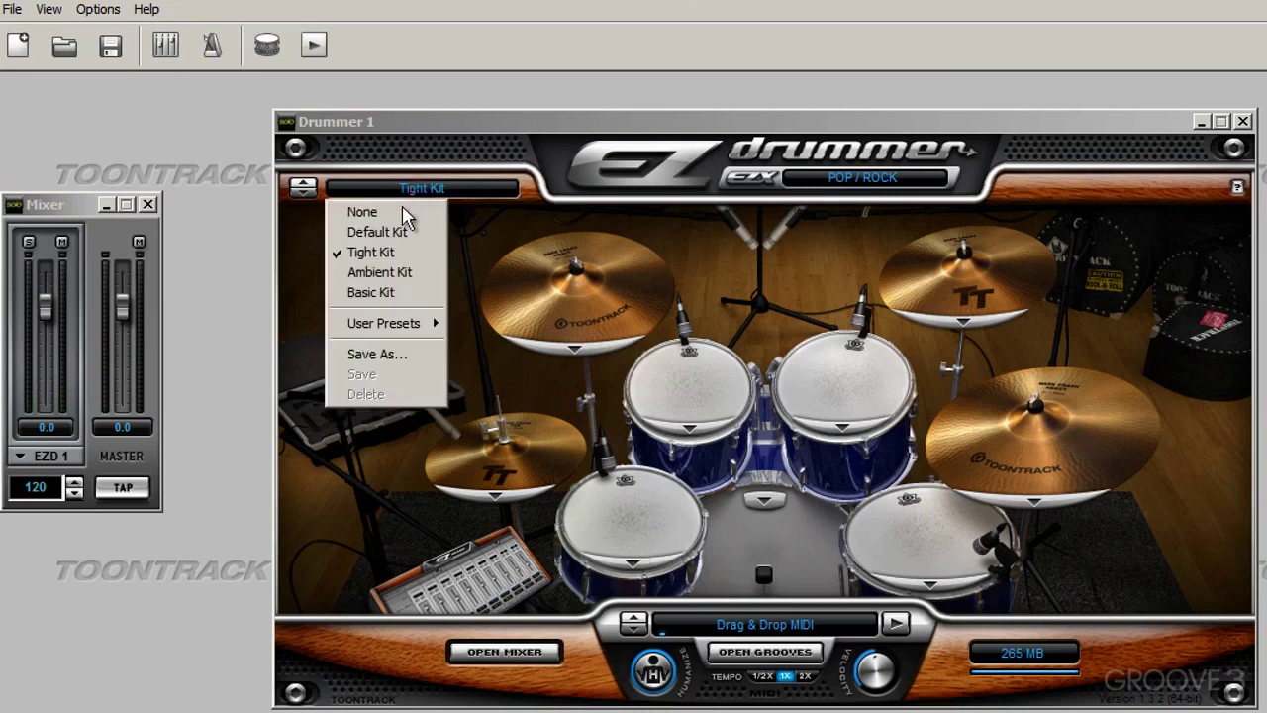
# Load the Ambient Kit preset and play the snare twice to hear it.
pyautogui.click(386, 272)
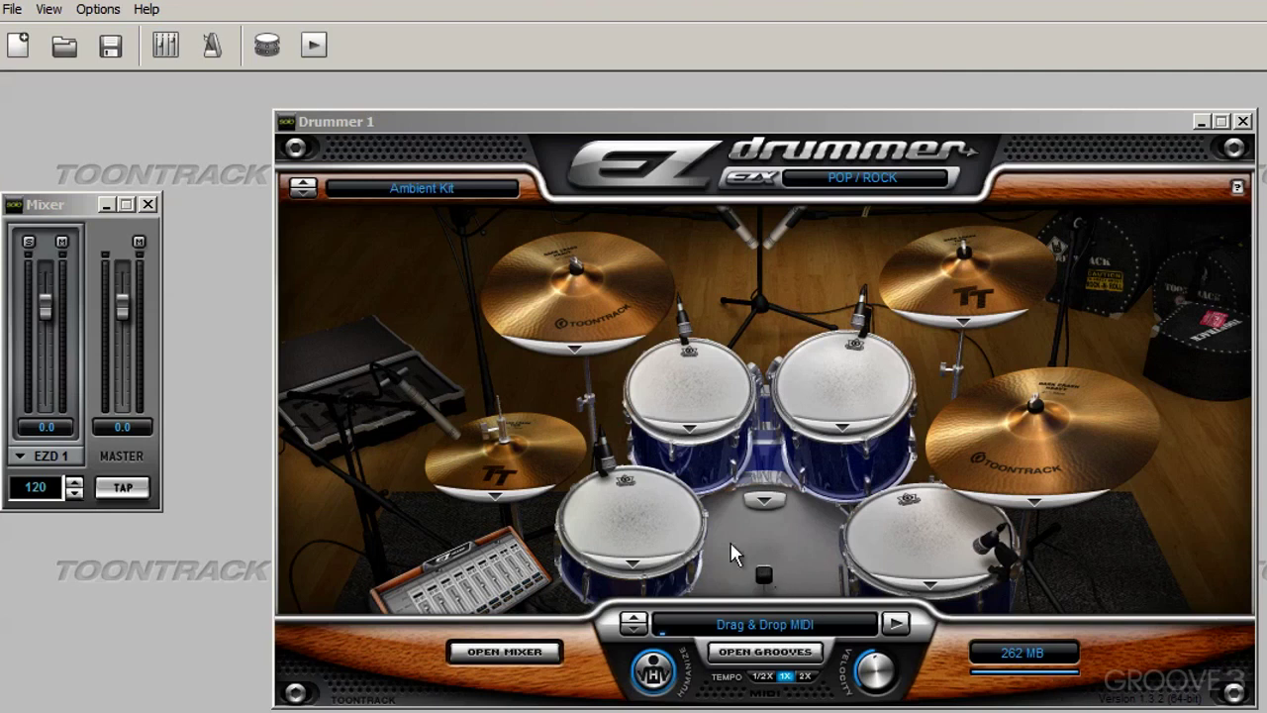
pyautogui.click(627, 543)
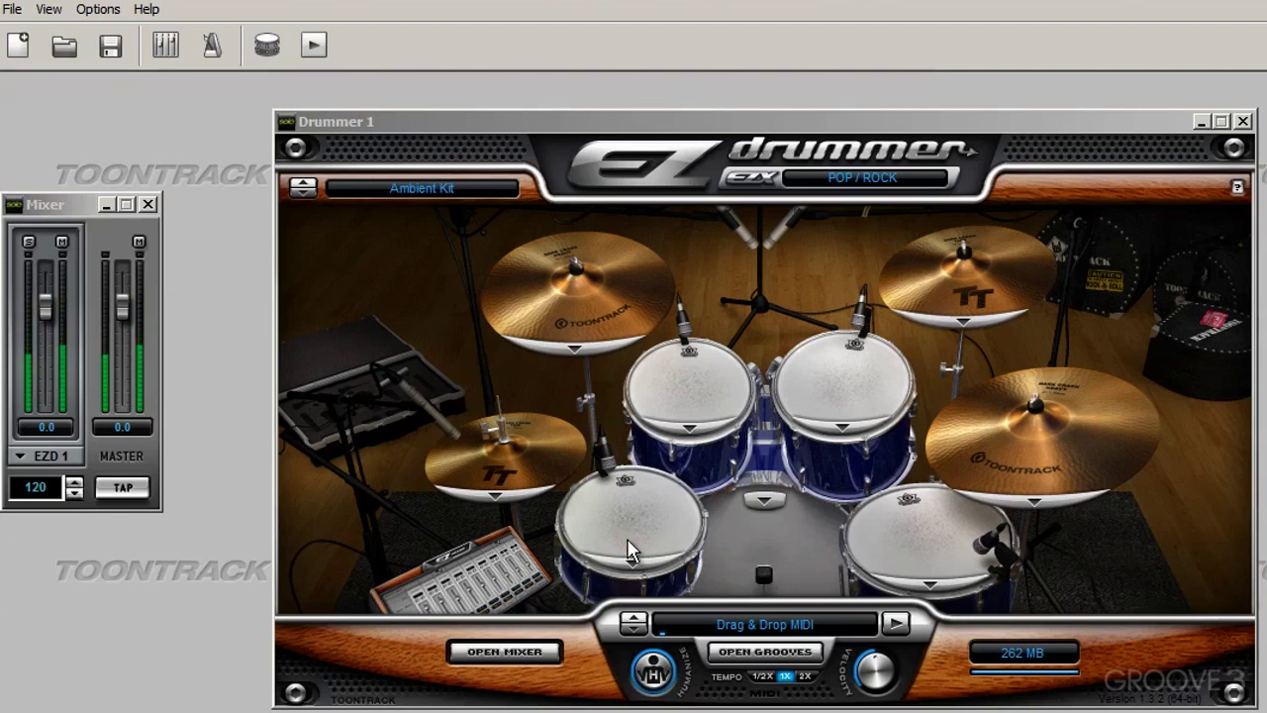
pyautogui.click(629, 542)
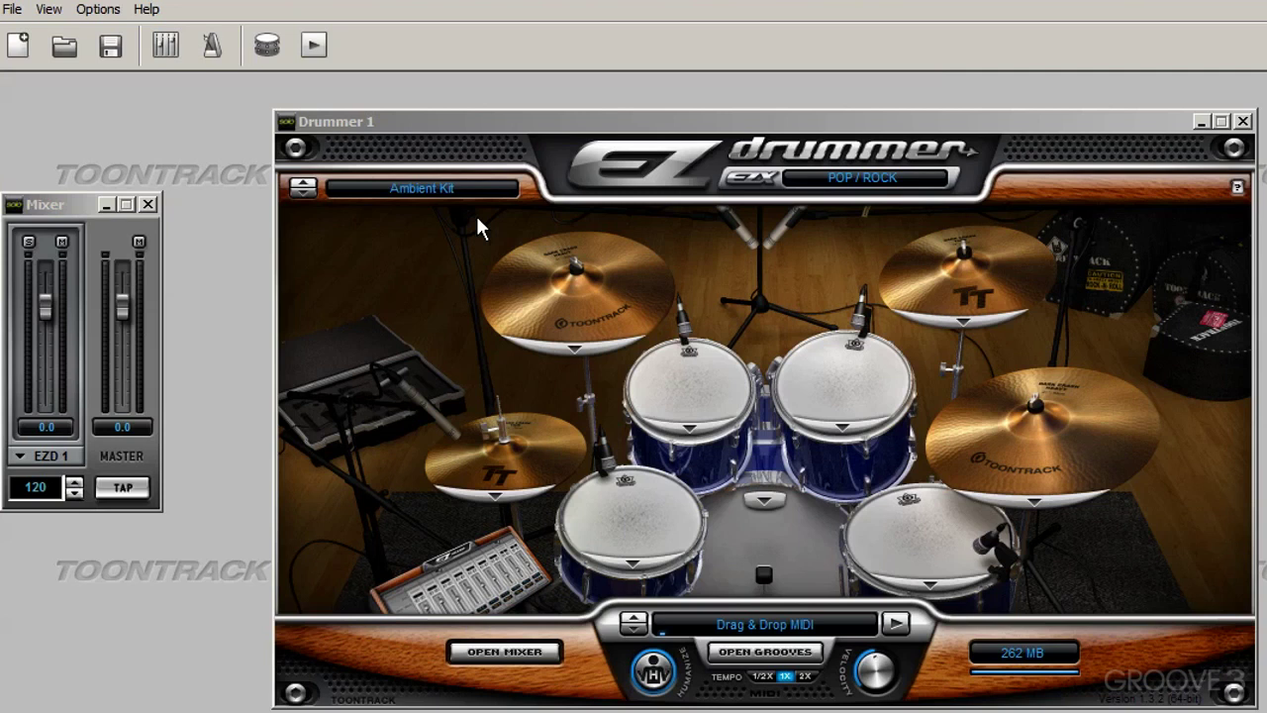
pyautogui.click(437, 187)
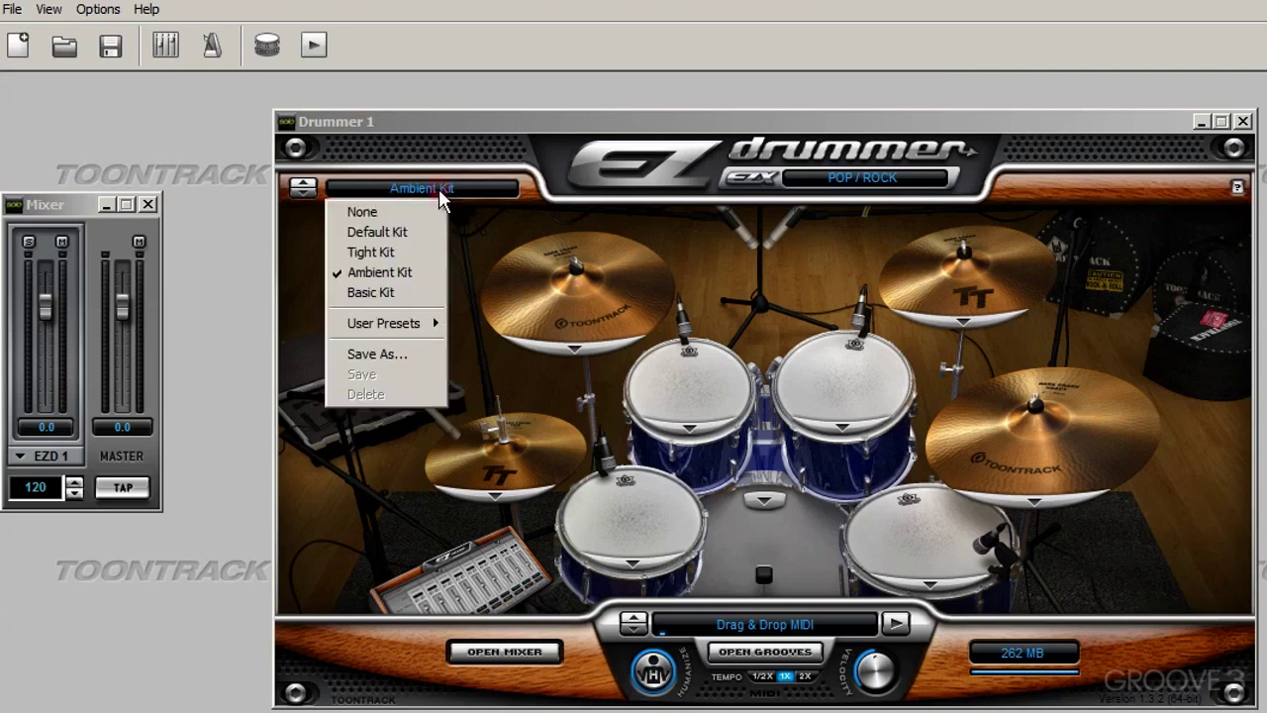
# Return to the Default Kit preset and play the snare with it.
pyautogui.click(402, 230)
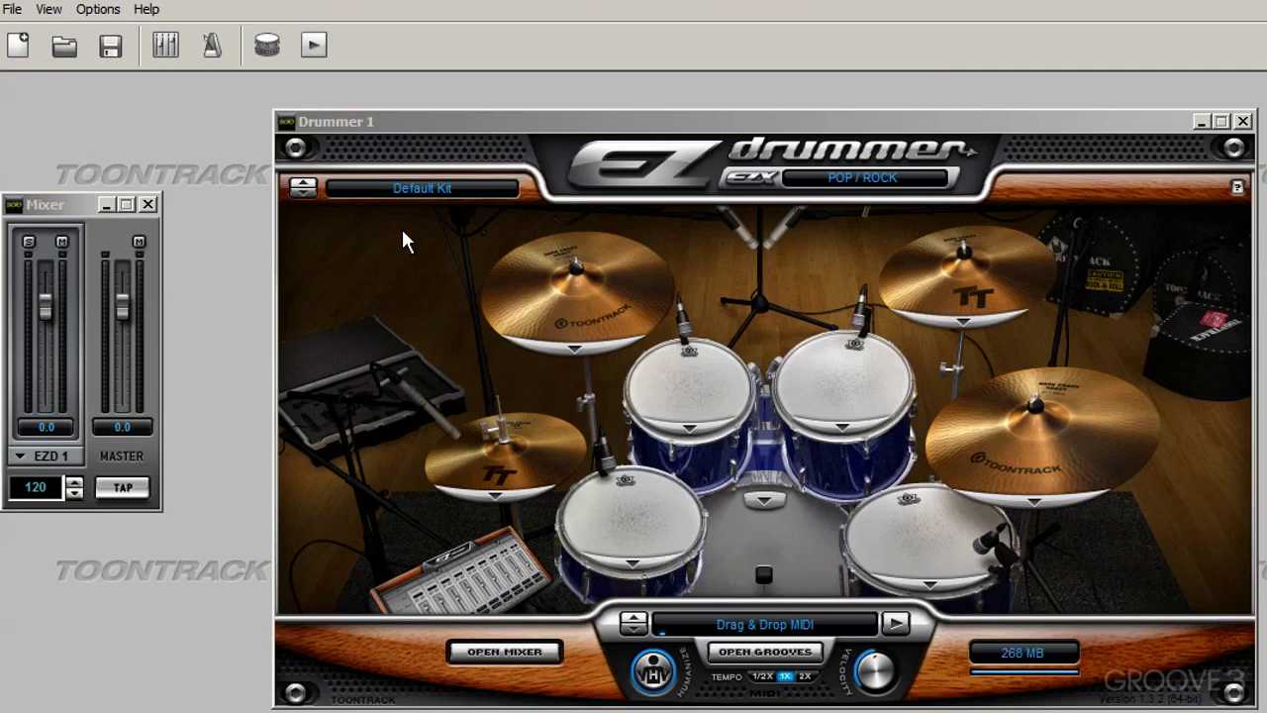
pyautogui.click(628, 535)
pyautogui.click(837, 188)
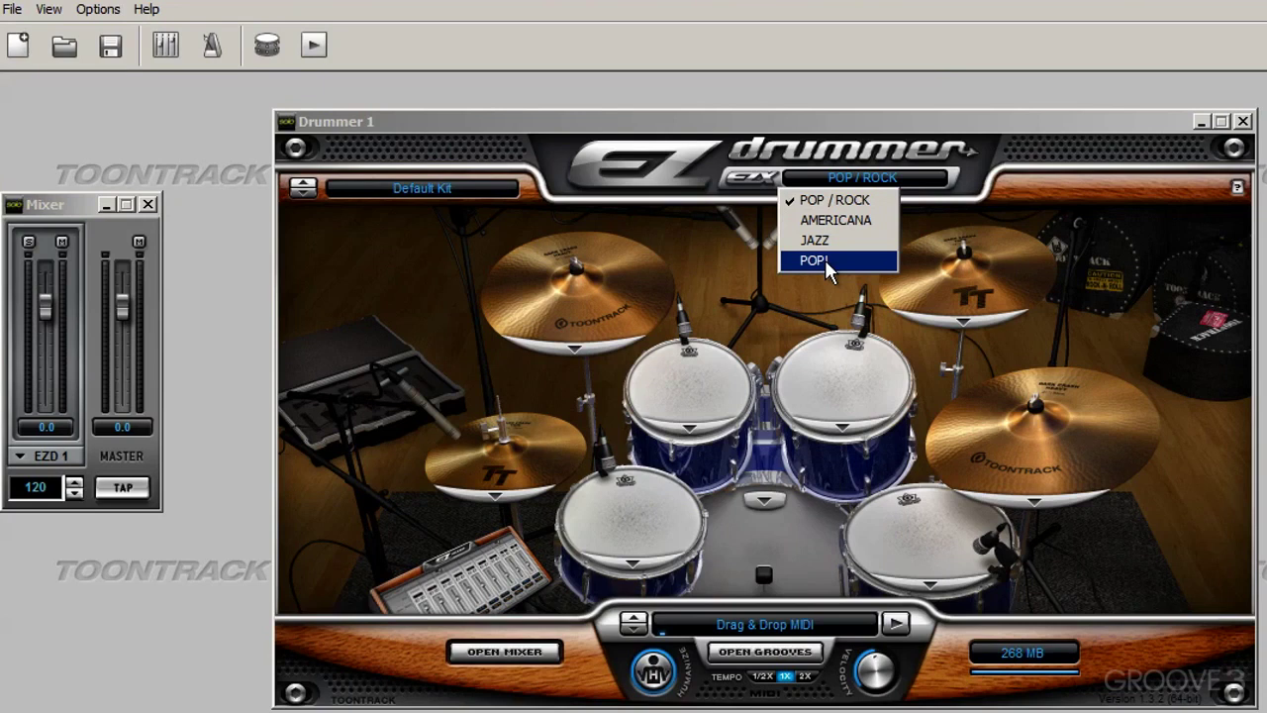
# Keep POP / ROCK as the loaded EZX library and play the snare drum.
pyautogui.click(824, 197)
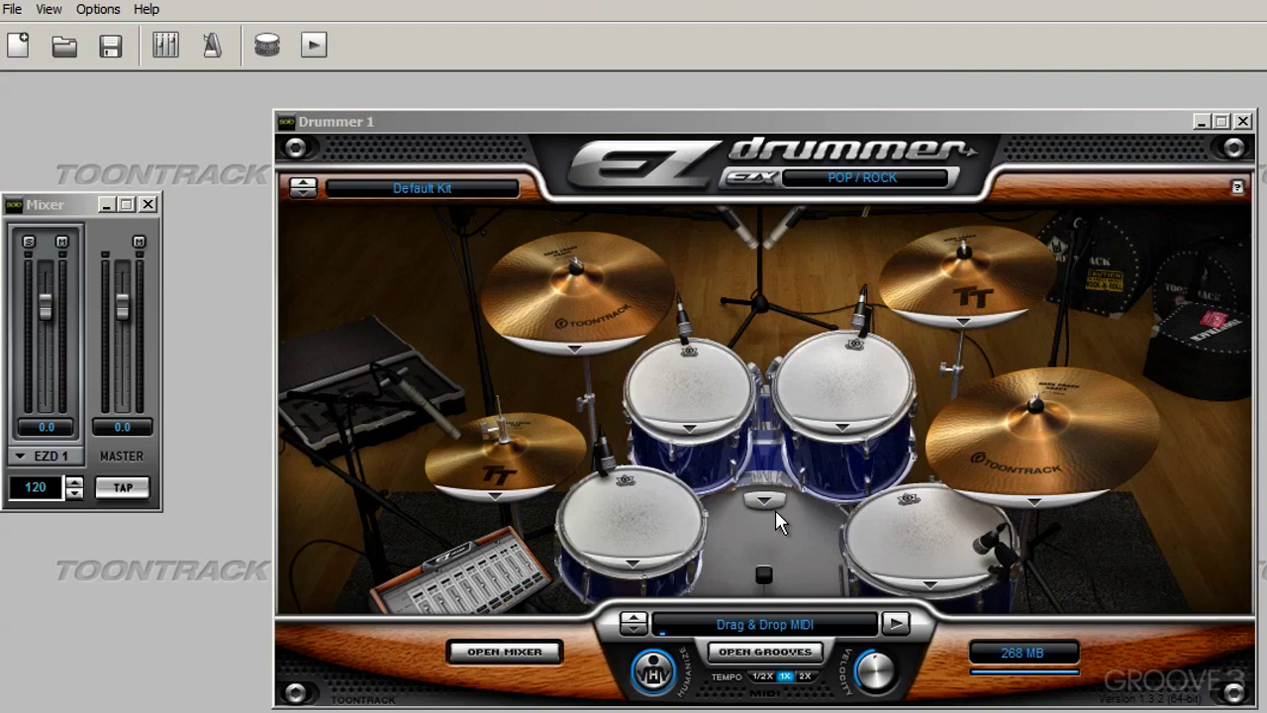
pyautogui.click(644, 549)
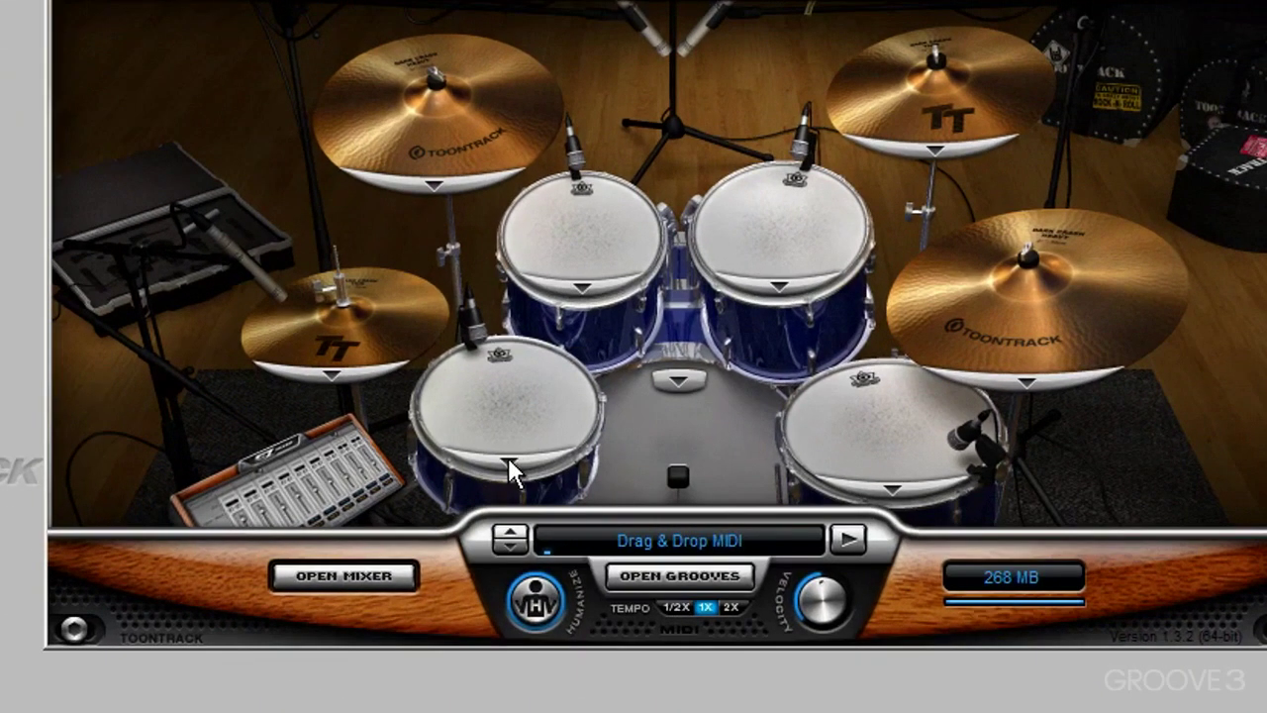
# Swap the snare to the 14" Rogers Damped, then the 13" GMS Piccolo.
pyautogui.click(632, 562)
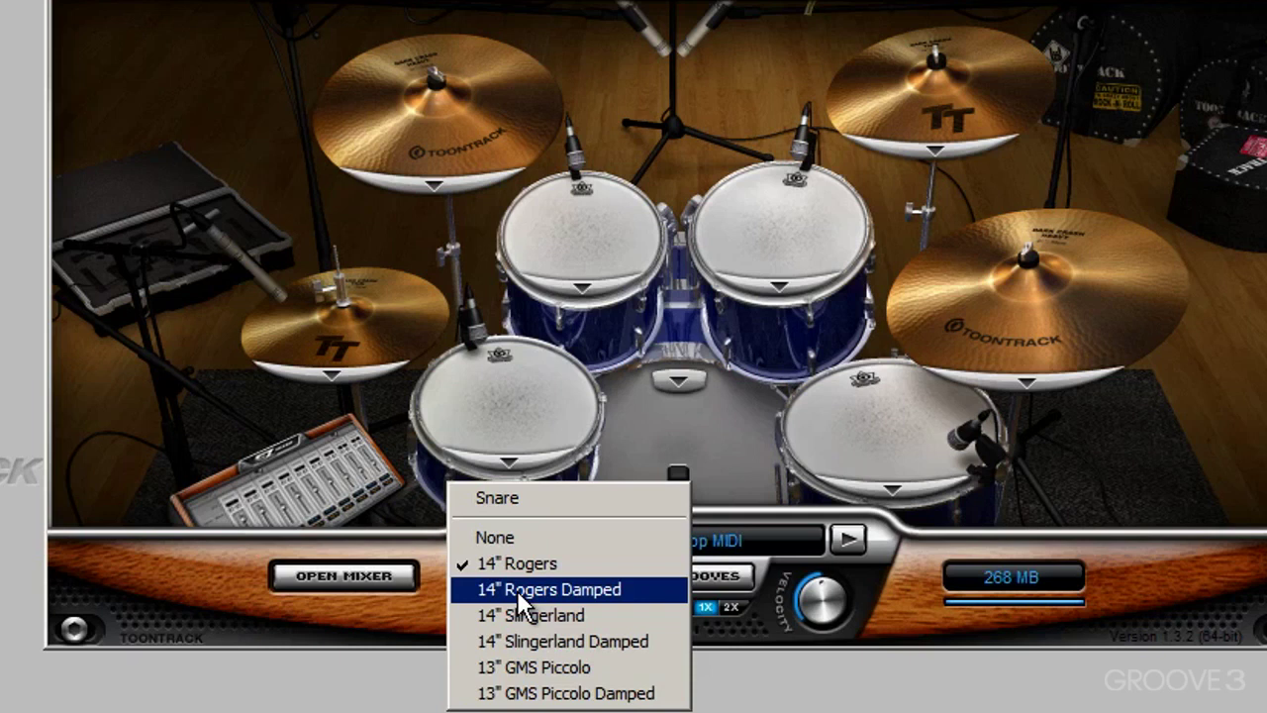
pyautogui.click(601, 591)
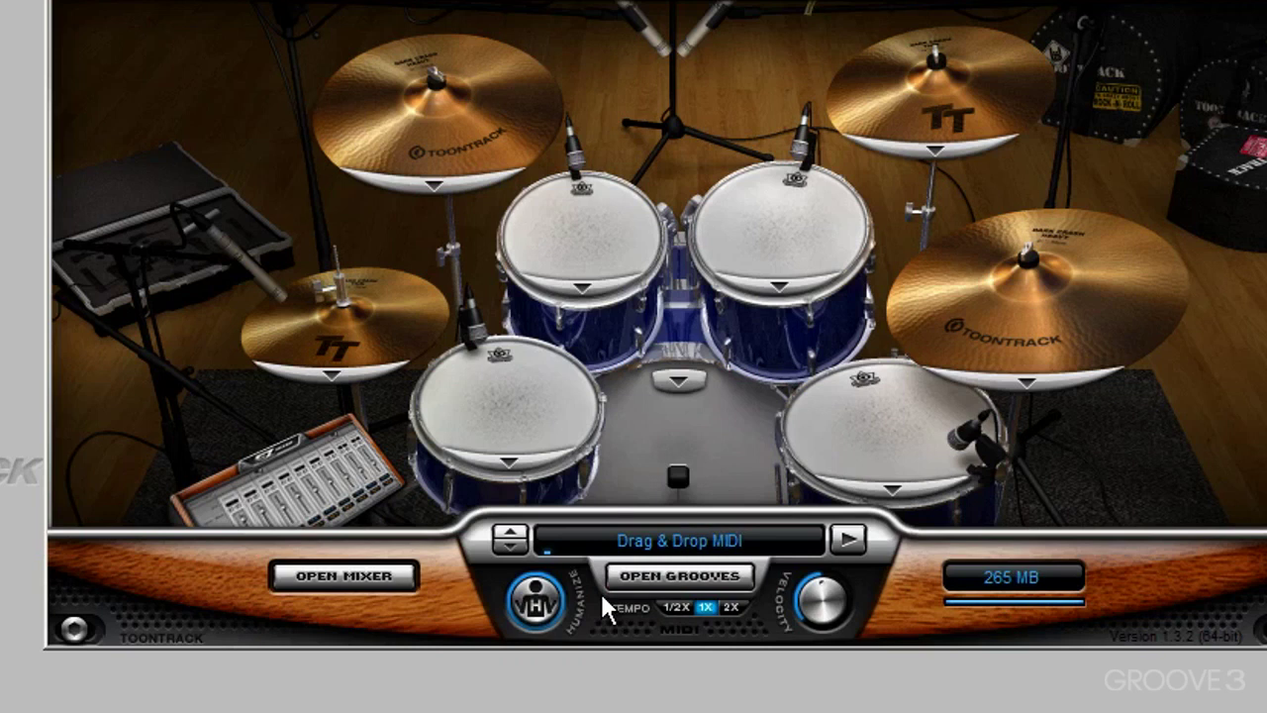
pyautogui.click(513, 457)
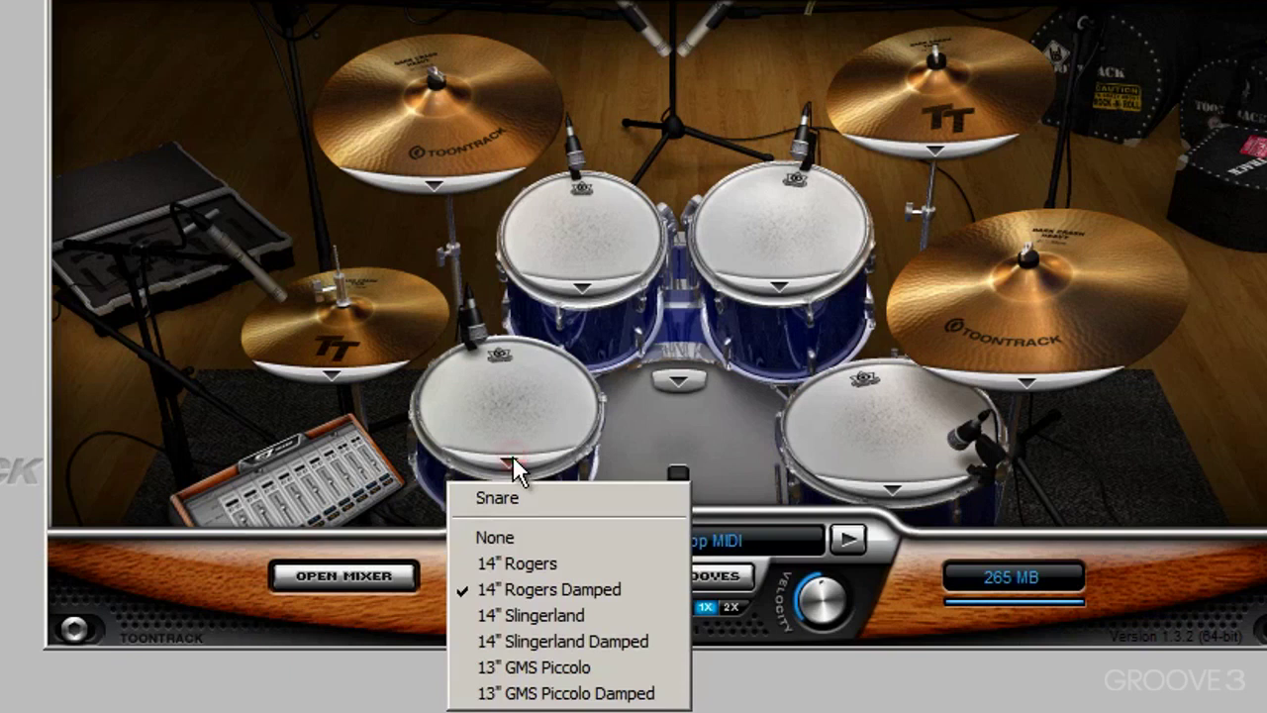
pyautogui.click(553, 669)
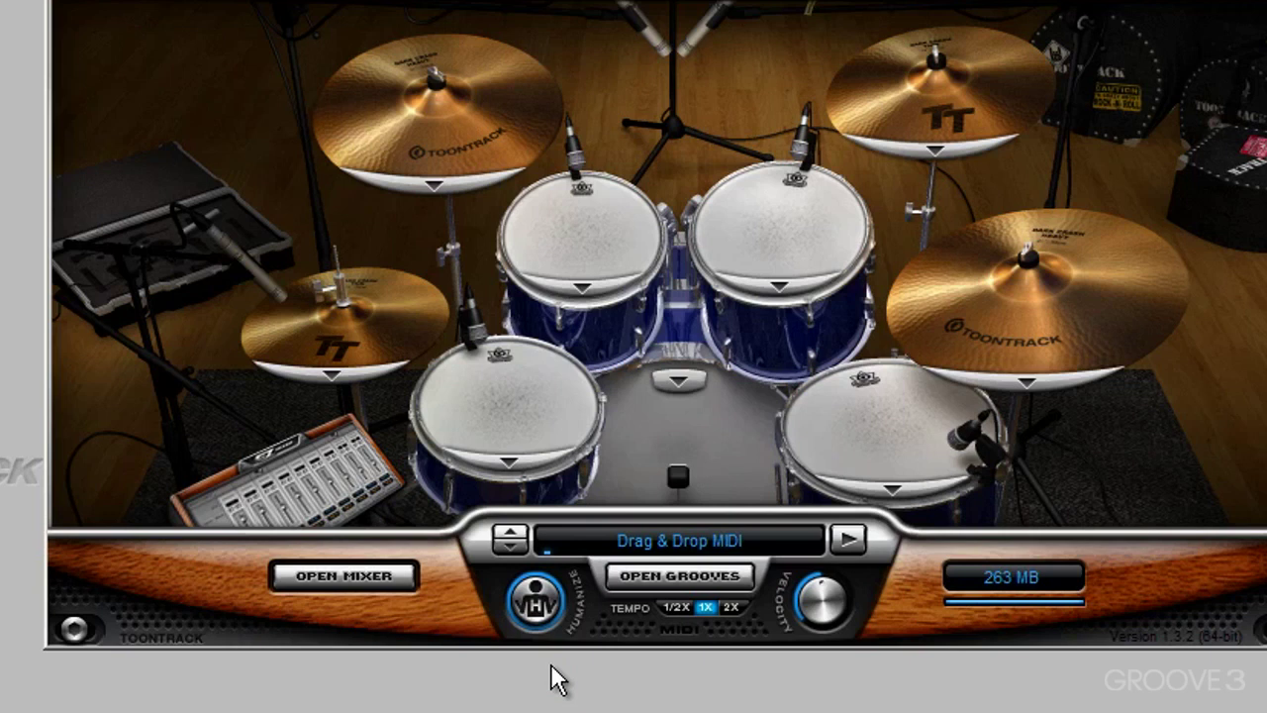
# Audition the 13" GMS Piccolo Damped snare, then settle on the 14" Rogers.
pyautogui.click(518, 455)
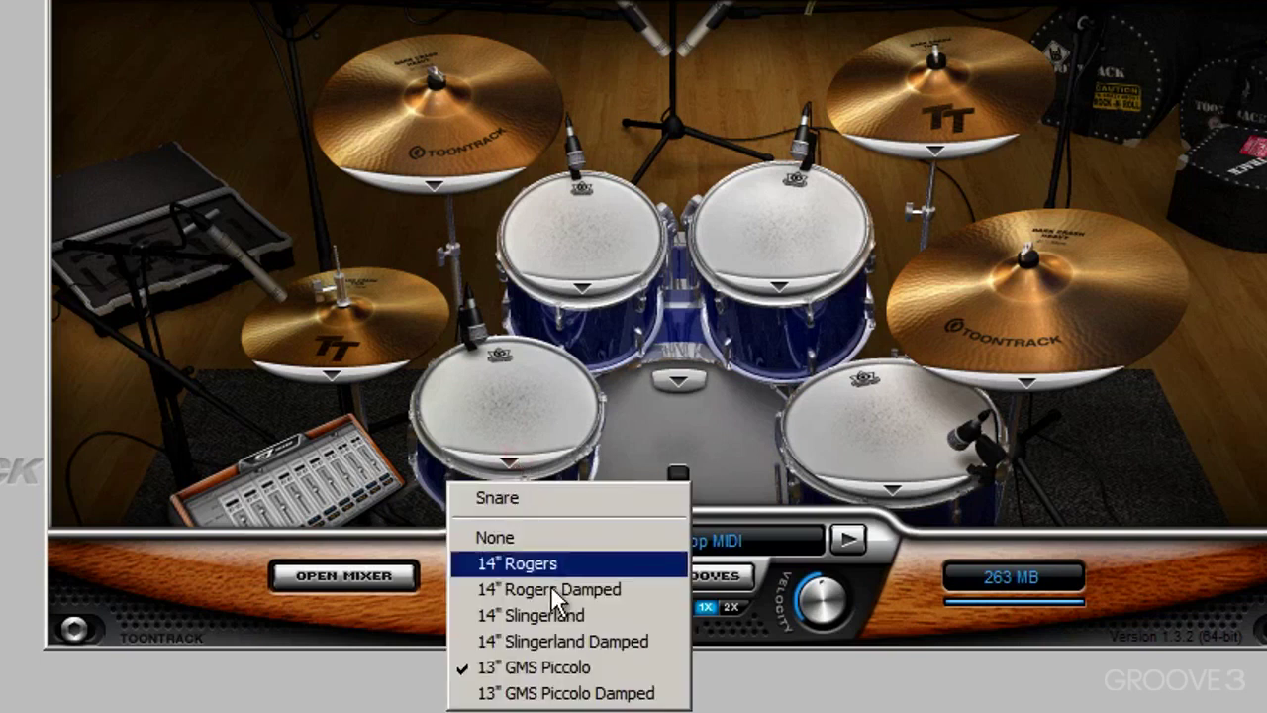
pyautogui.click(561, 694)
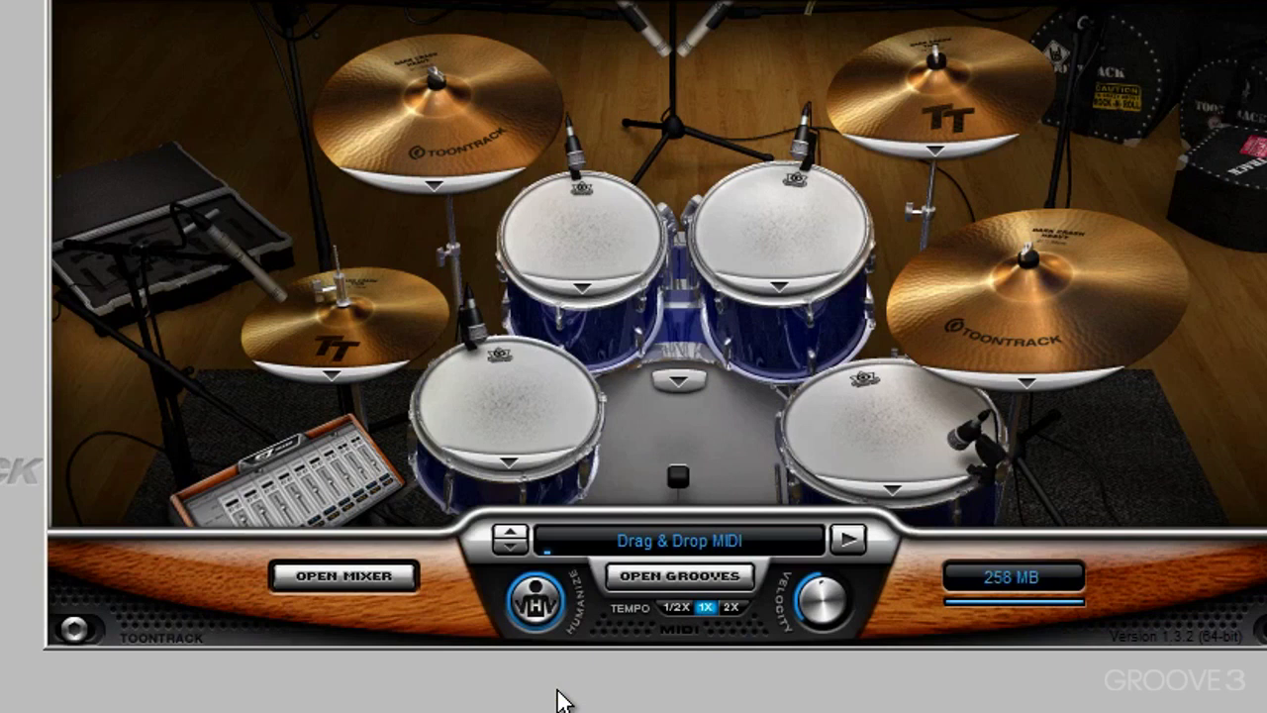
pyautogui.click(503, 436)
pyautogui.click(506, 451)
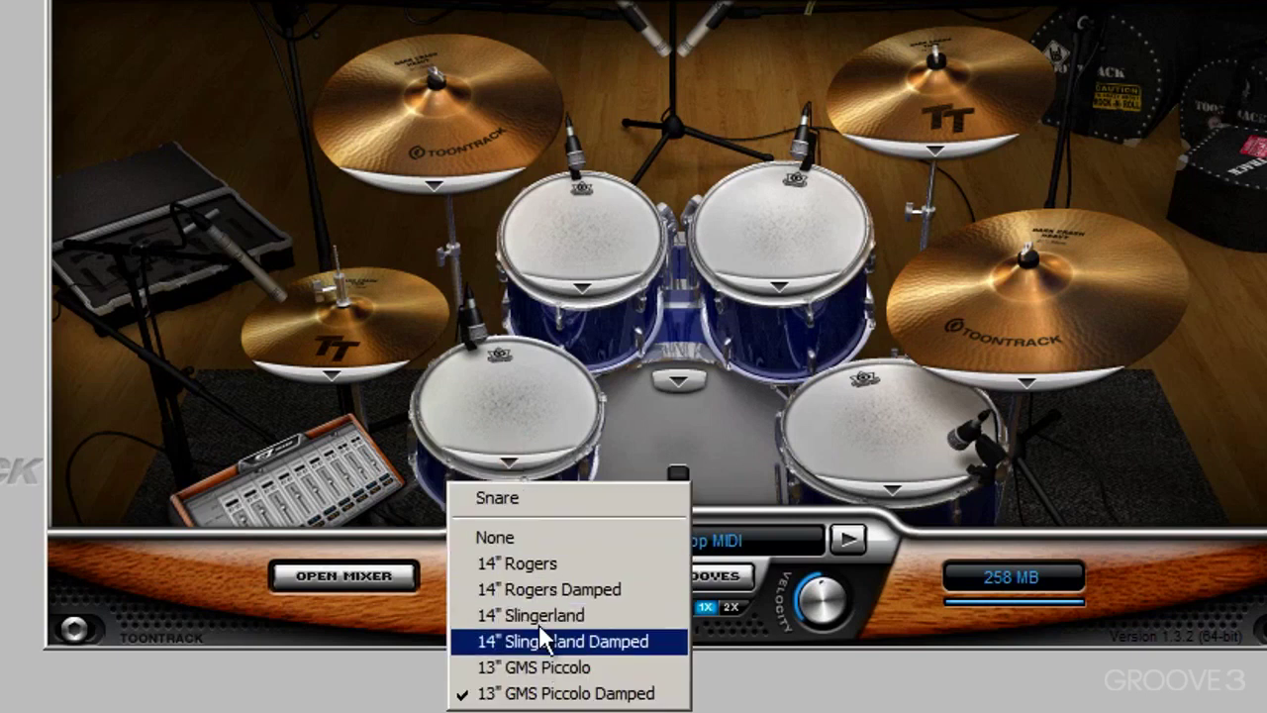
pyautogui.click(538, 563)
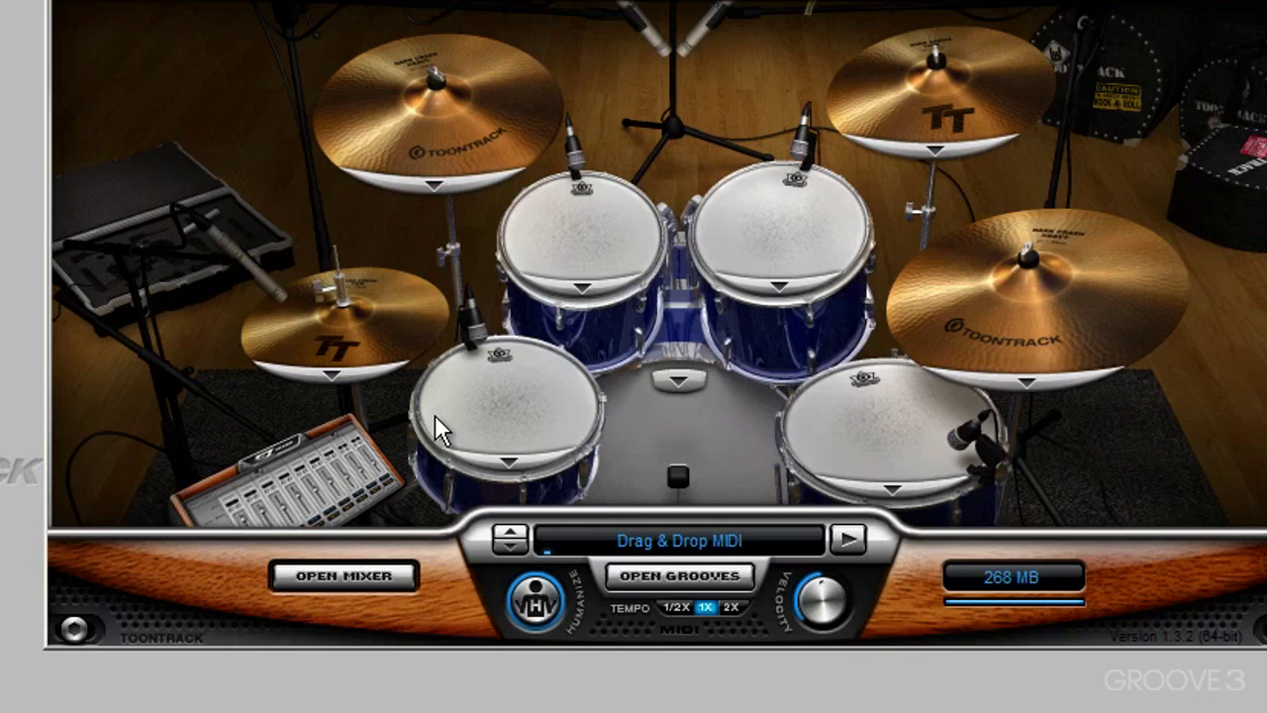
pyautogui.click(327, 584)
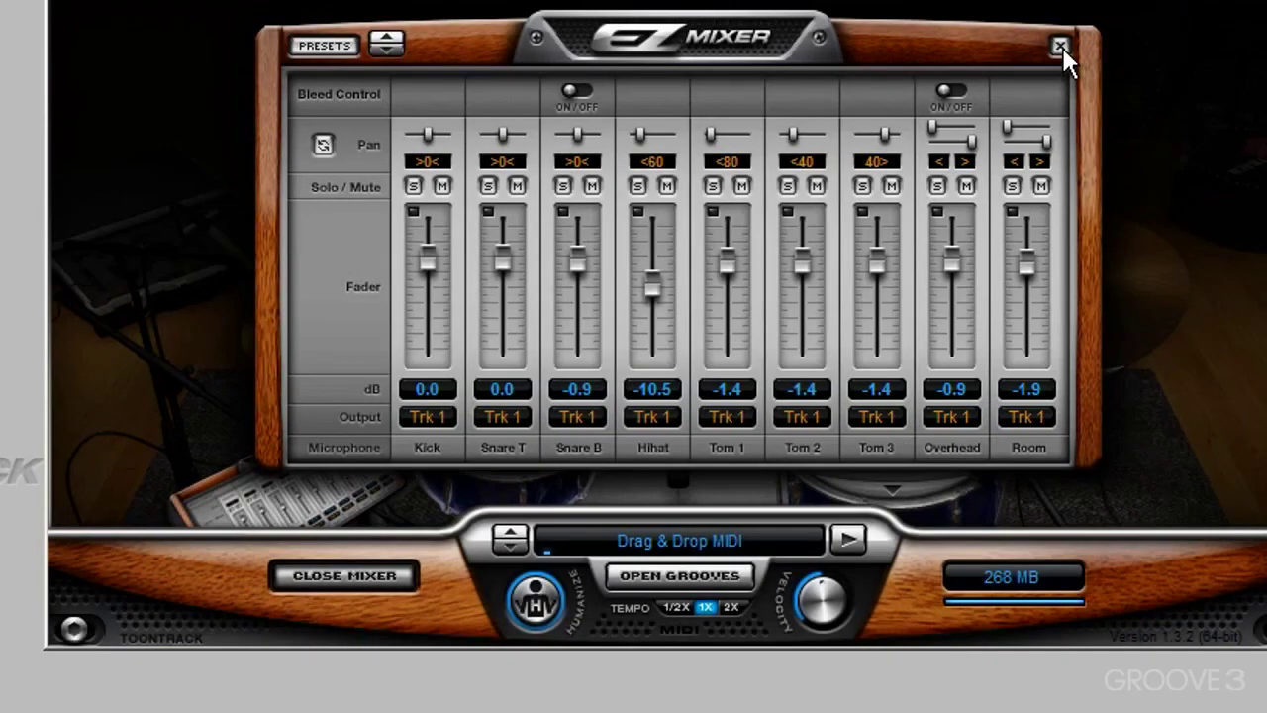
pyautogui.click(1059, 47)
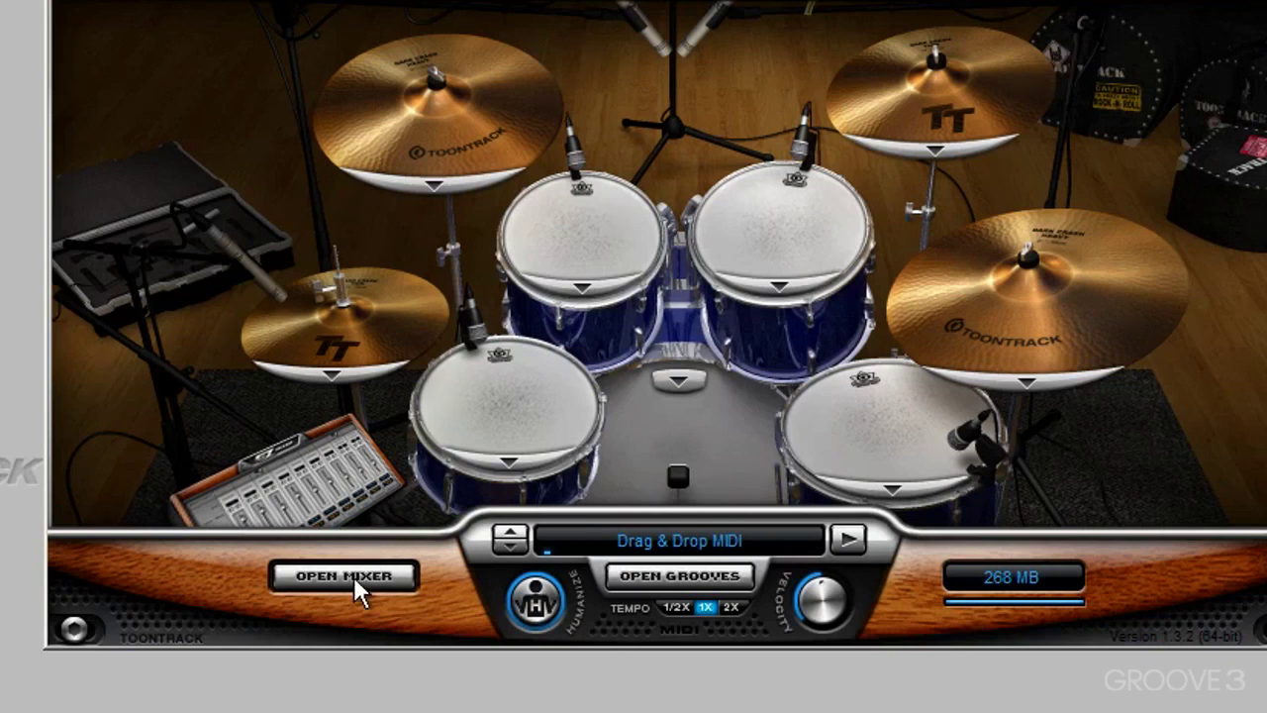
pyautogui.click(309, 480)
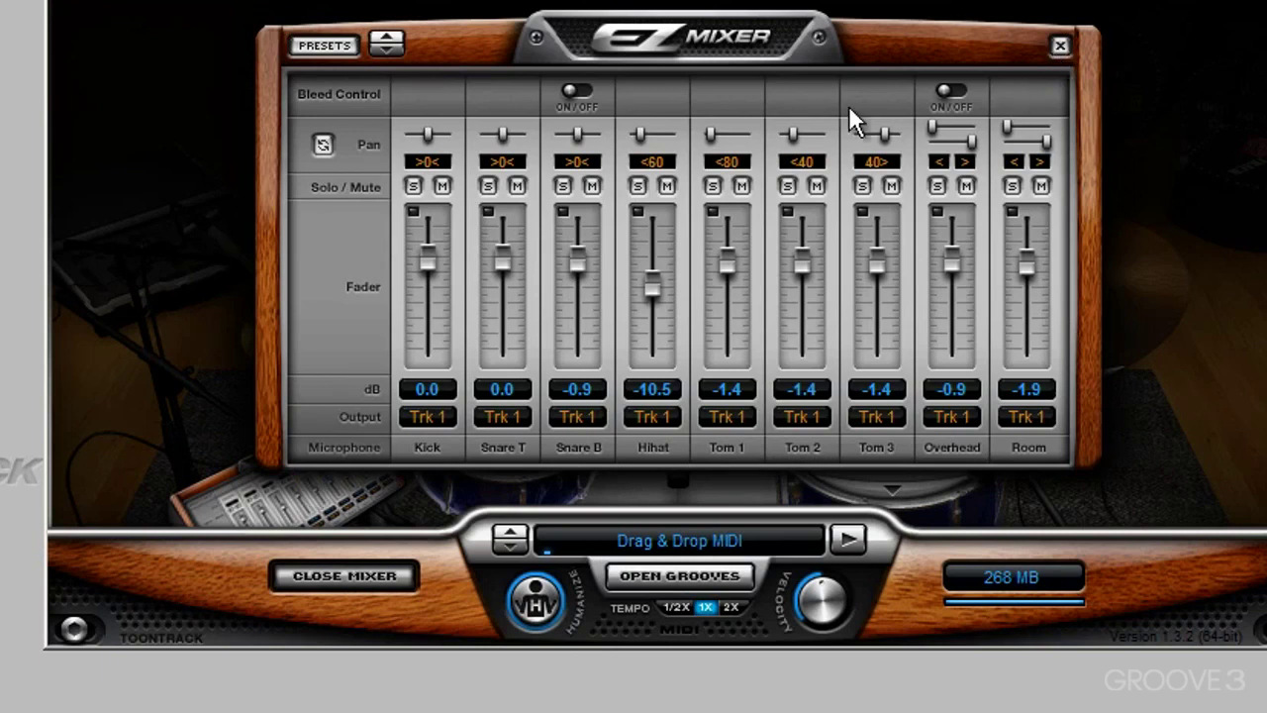
pyautogui.click(333, 583)
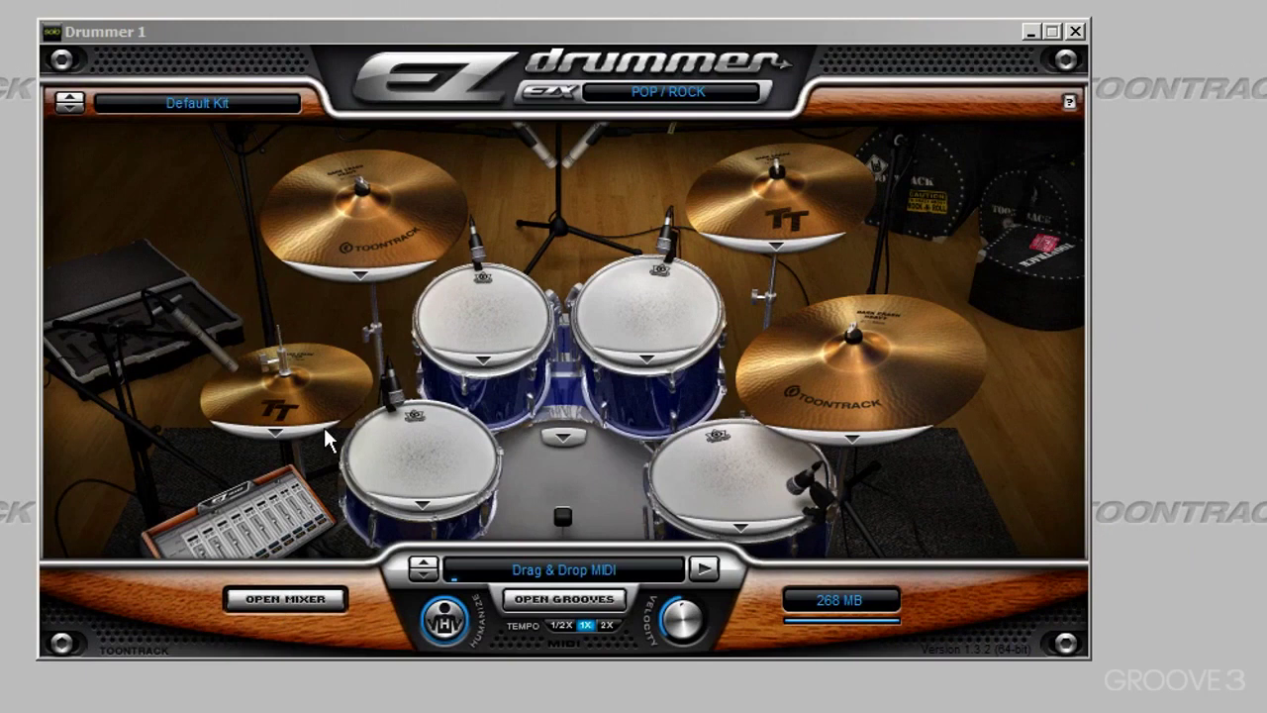
pyautogui.click(1069, 102)
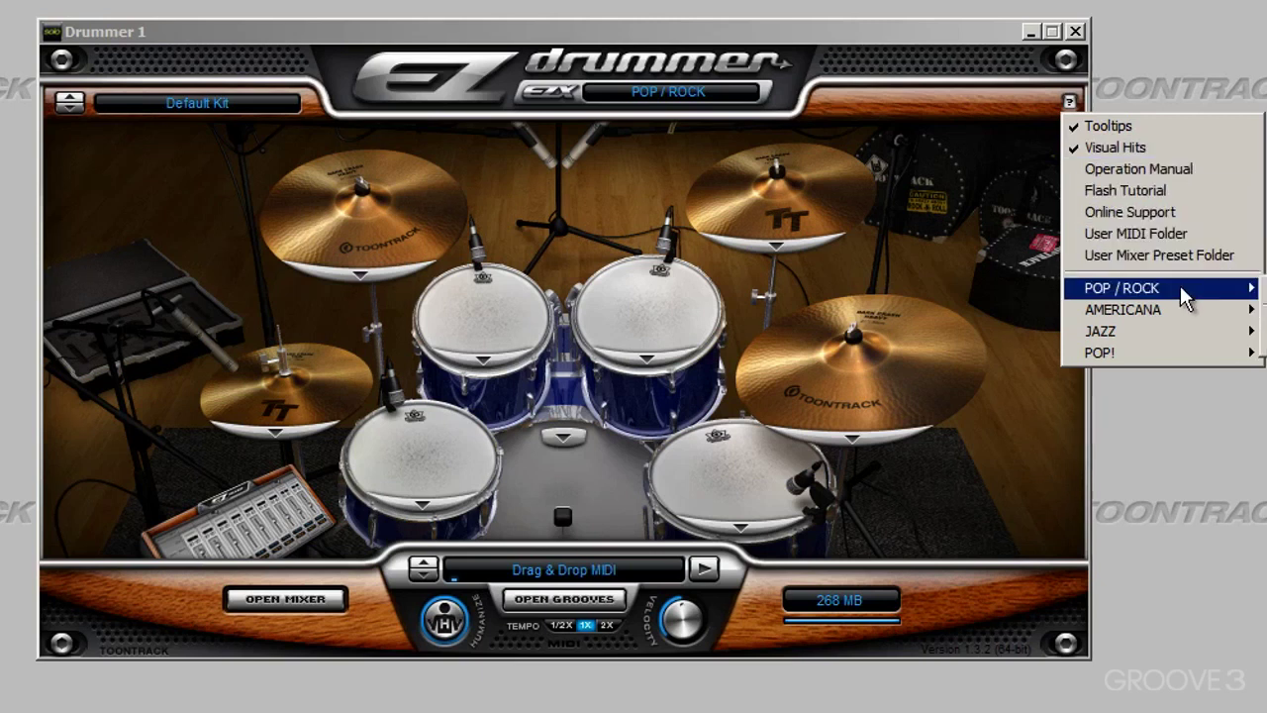
pyautogui.moveTo(1149, 350)
pyautogui.click(978, 91)
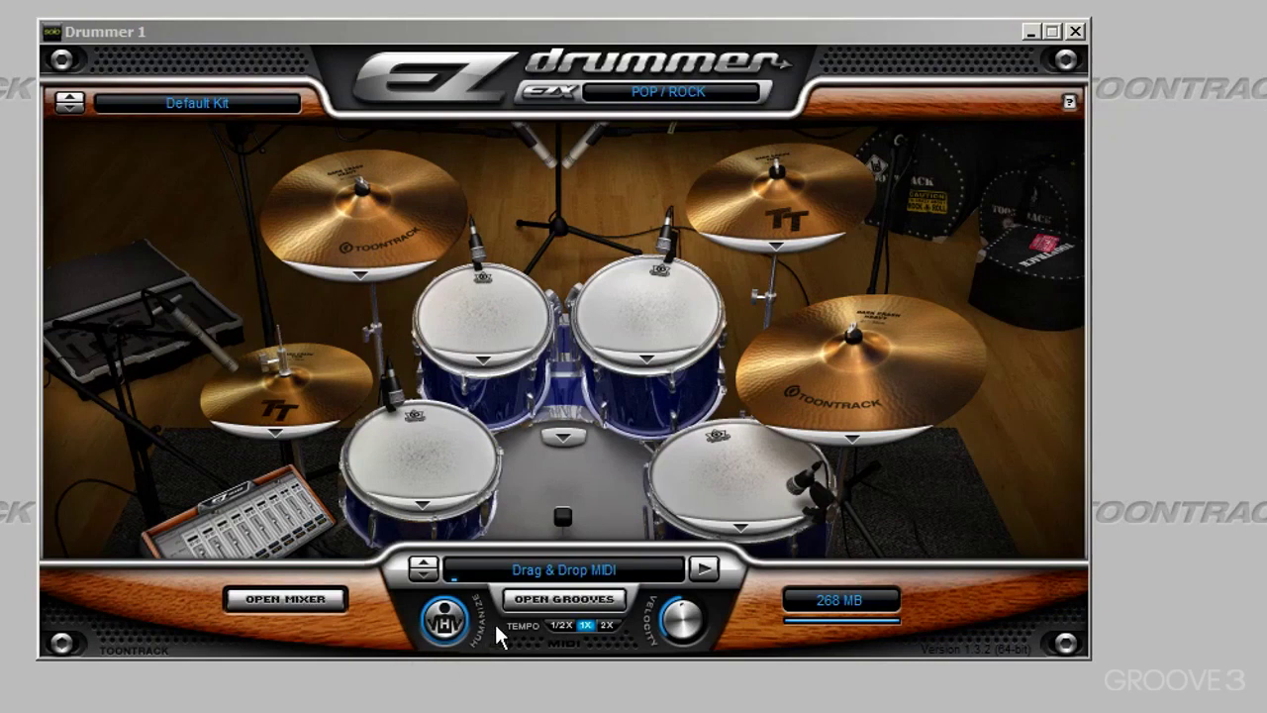
# Open the grooves browser listing the EZ Player, EZD, EZX and user MIDI libraries.
pyautogui.click(546, 598)
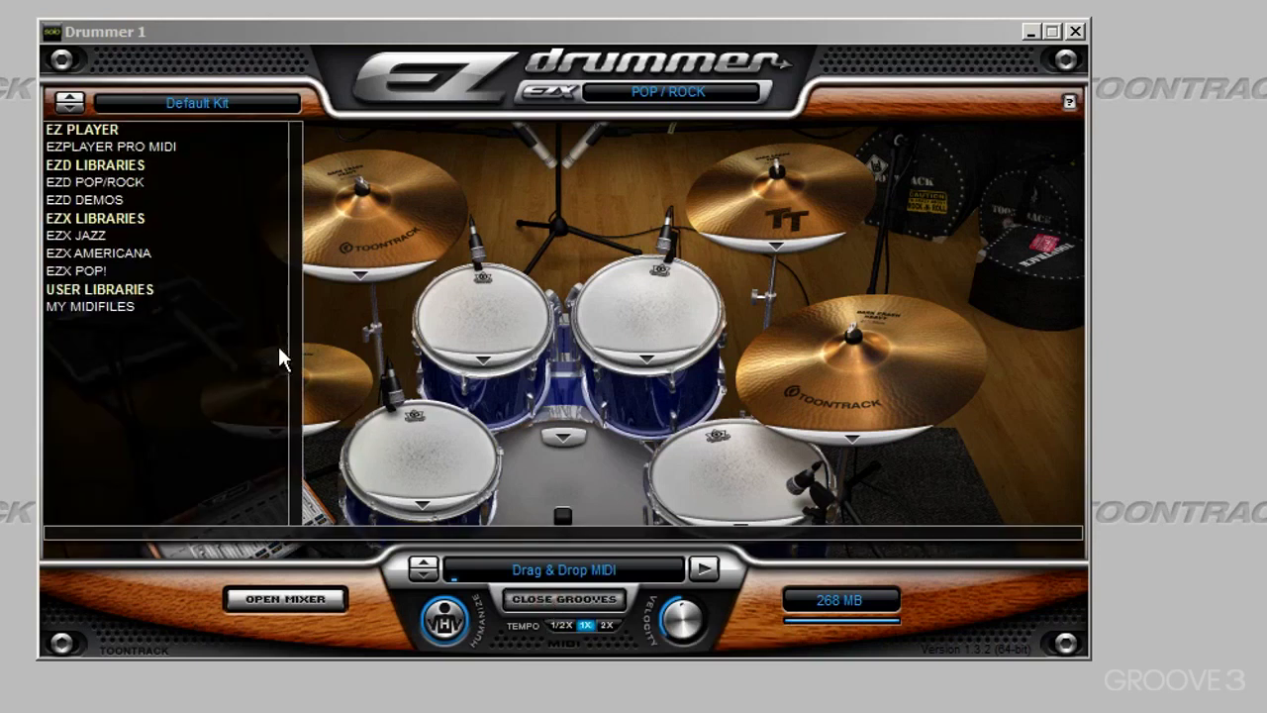